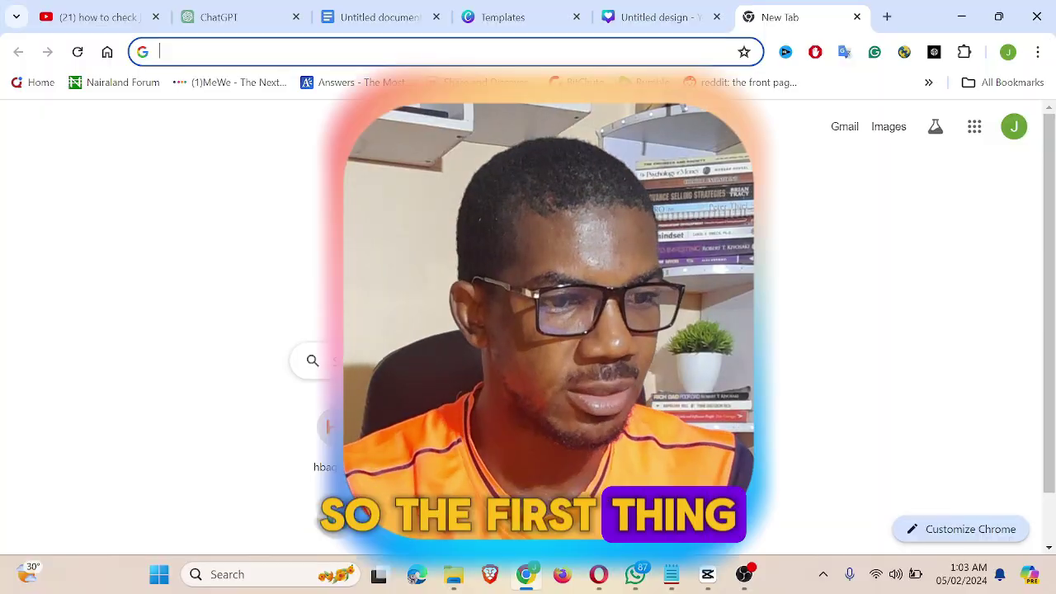
- Bring CapCut's home screen forward to show the saved 0501 project
{"action": "left_click", "coordinate": [706, 586]}
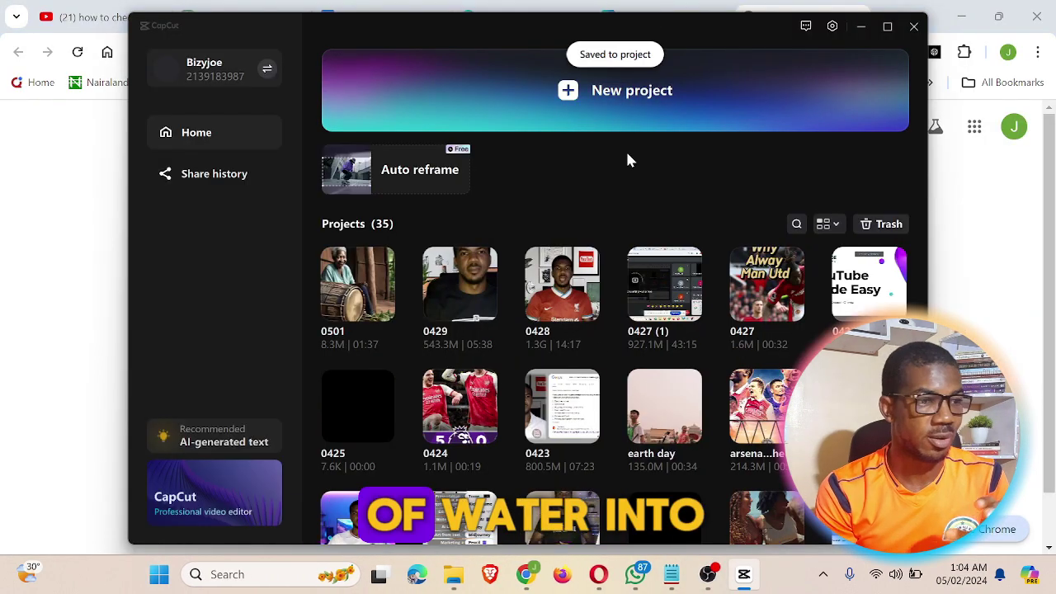
- Create new project 0502 and place a selected 3-second Default text clip at the timeline start
{"action": "left_click", "coordinate": [598, 95]}
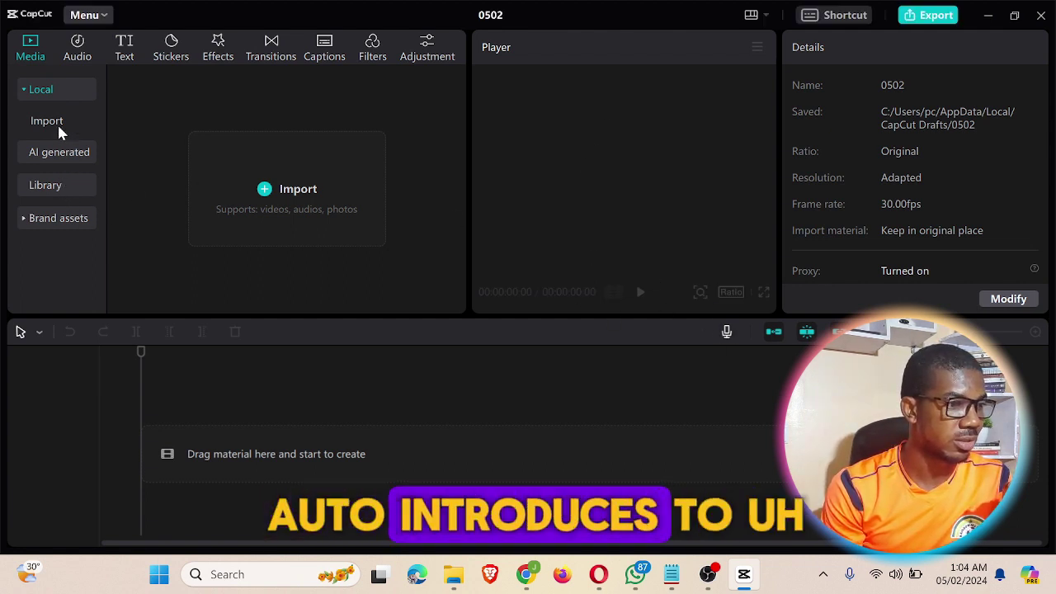
{"action": "left_click", "coordinate": [125, 51]}
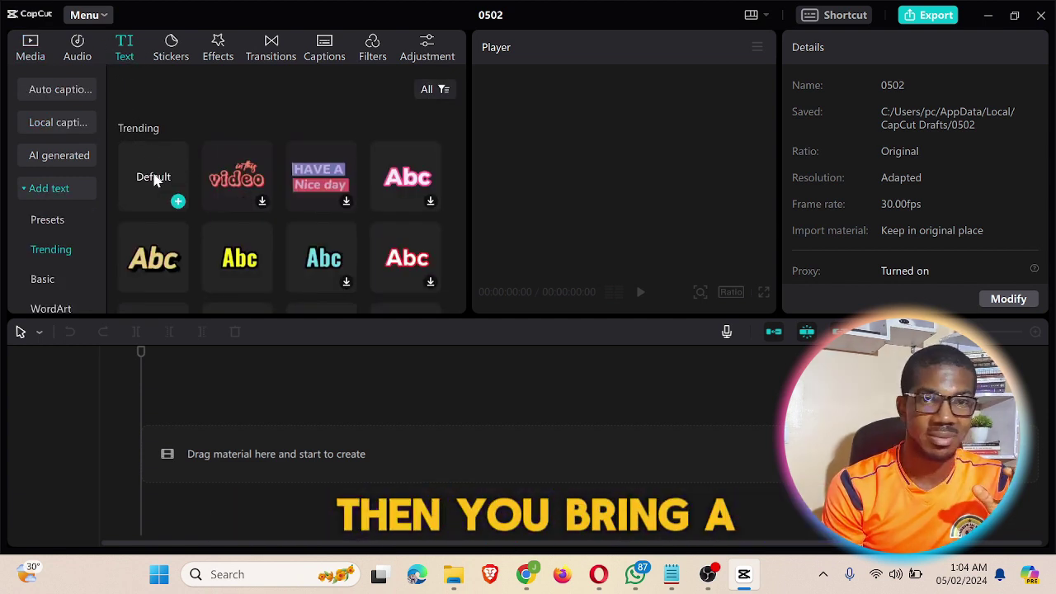
{"action": "left_click_drag", "start_coordinate": [155, 179], "coordinate": [178, 457]}
{"action": "left_click", "coordinate": [382, 413]}
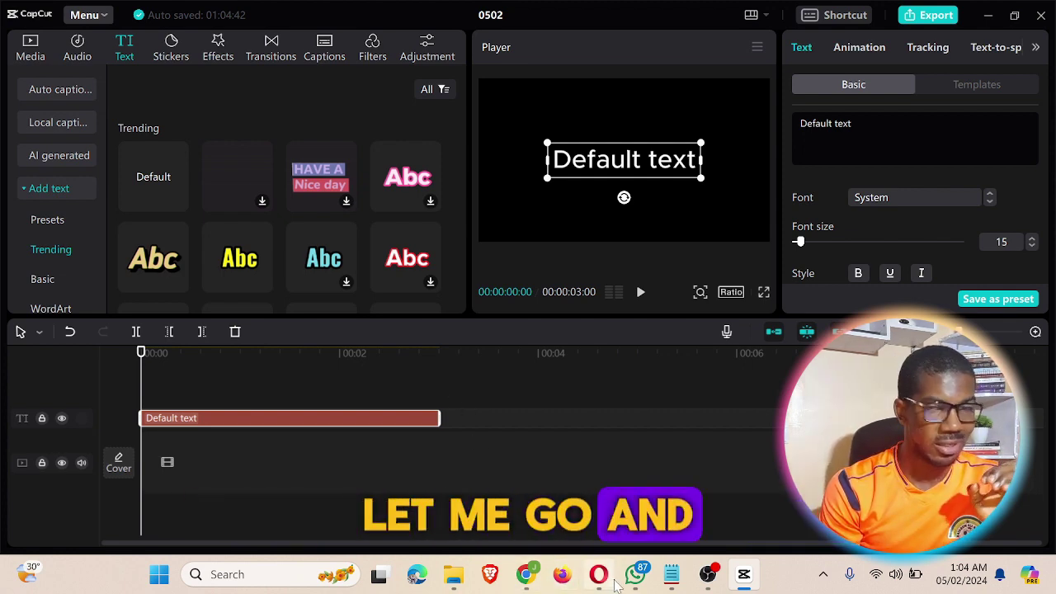
{"action": "mouse_move", "coordinate": [614, 584]}
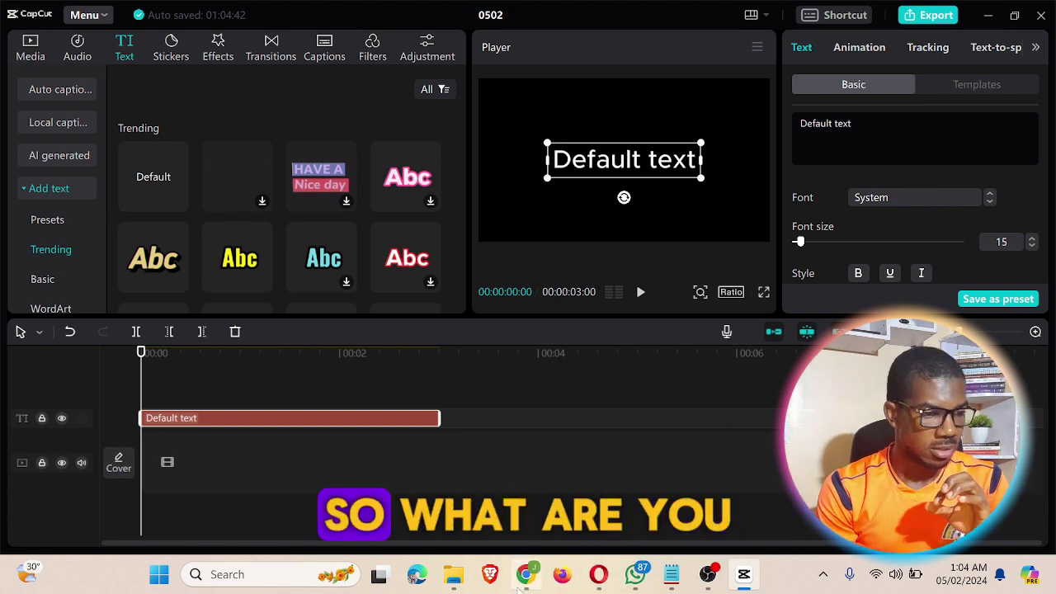
- Review the Talking Drum thumbnail prompt in the ChatGPT tab, then go back to CapCut
{"action": "left_click", "coordinate": [528, 577]}
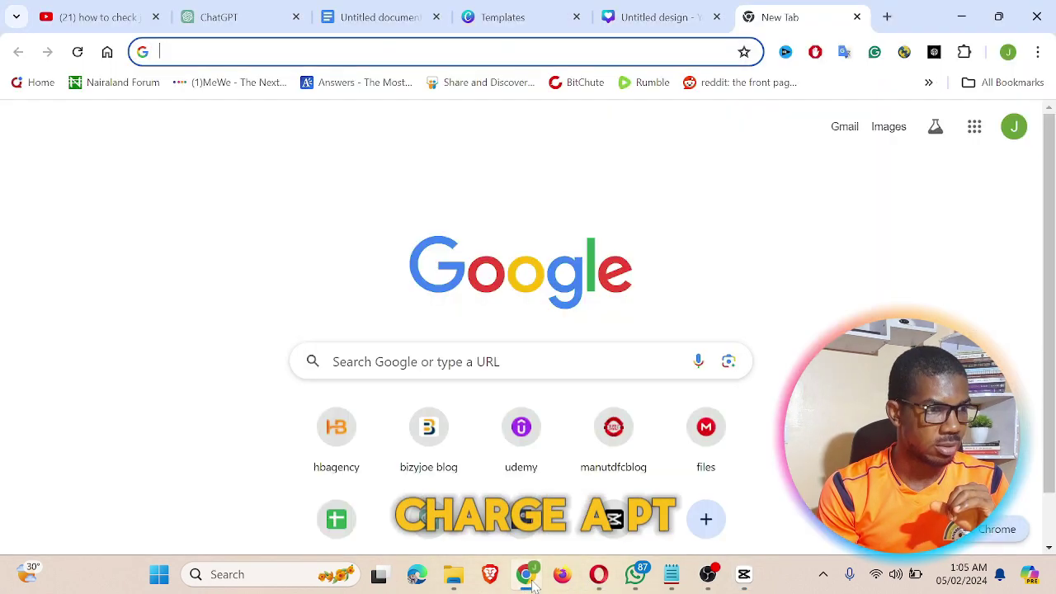
{"action": "left_click", "coordinate": [236, 17]}
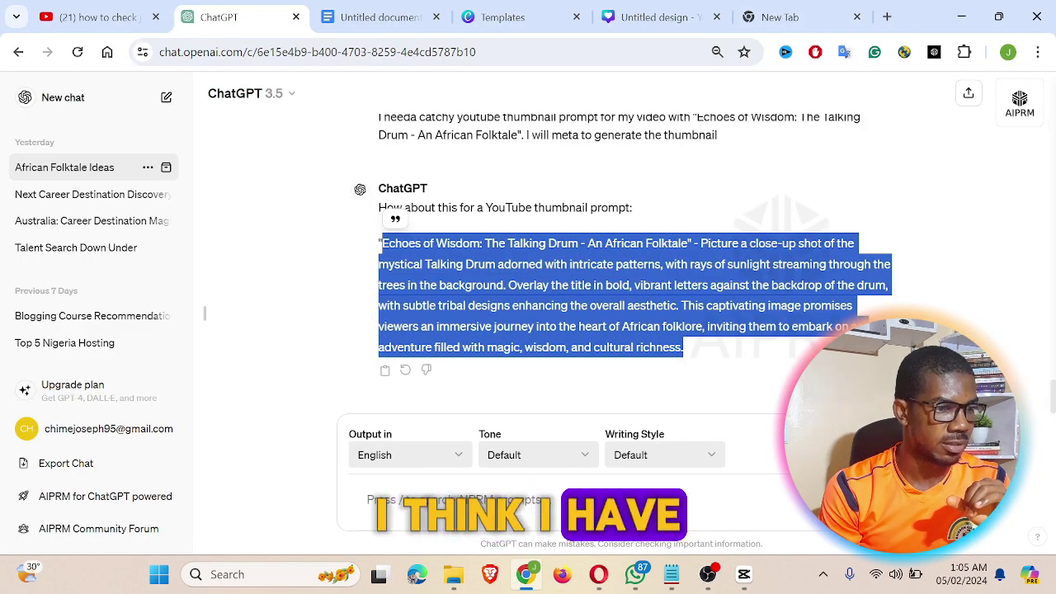
{"action": "scroll", "coordinate": [483, 369], "scroll_direction": "up", "scroll_amount": 4}
{"action": "scroll", "coordinate": [482, 369], "scroll_direction": "down", "scroll_amount": 4}
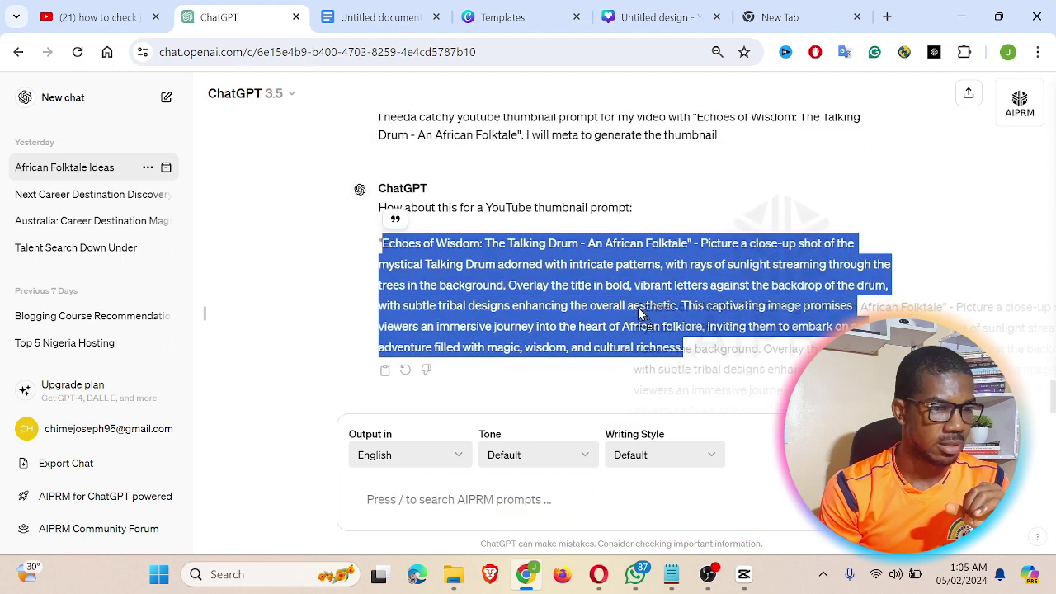
{"action": "left_click", "coordinate": [743, 574]}
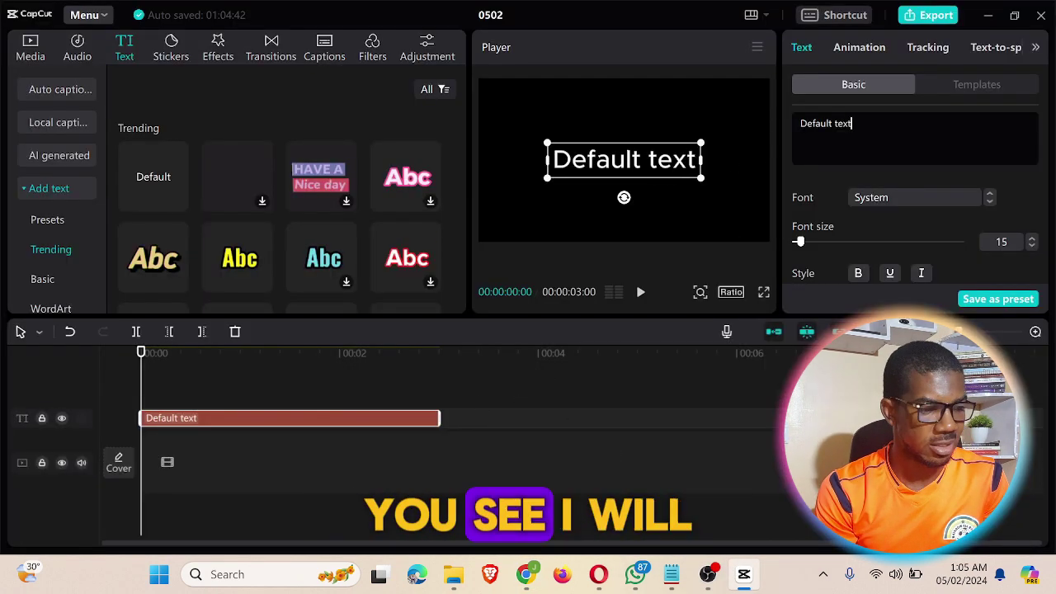
- Replace 'Default text' with the pasted prompt 'Echoes of Wisdom: The Talking Drum - An African Folktale…'
{"action": "key", "text": "ctrl+a"}
{"action": "key", "text": "ctrl+v"}
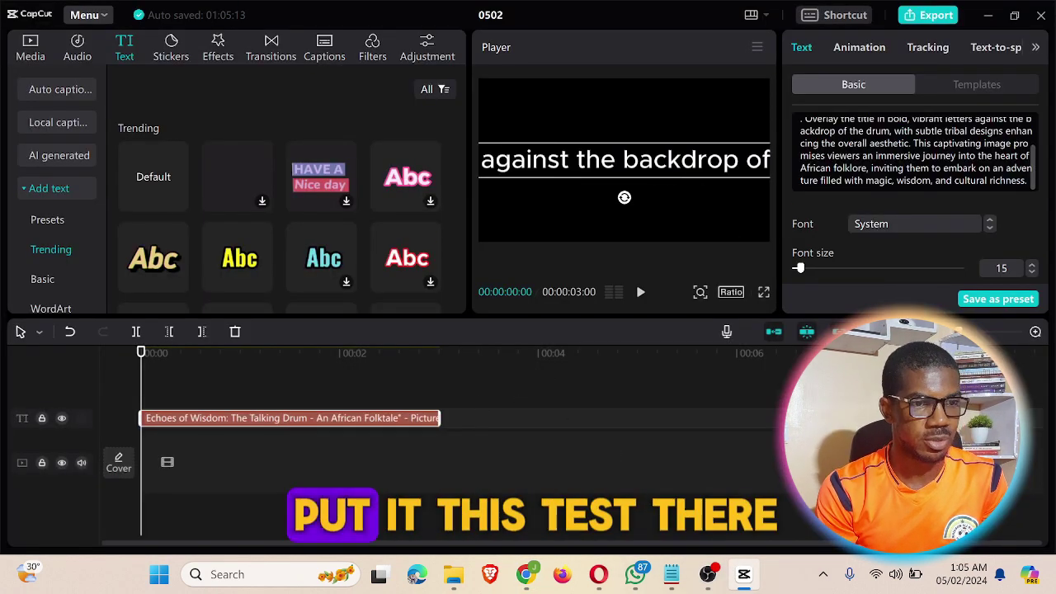
{"action": "scroll", "coordinate": [918, 217], "scroll_direction": "down", "scroll_amount": 4}
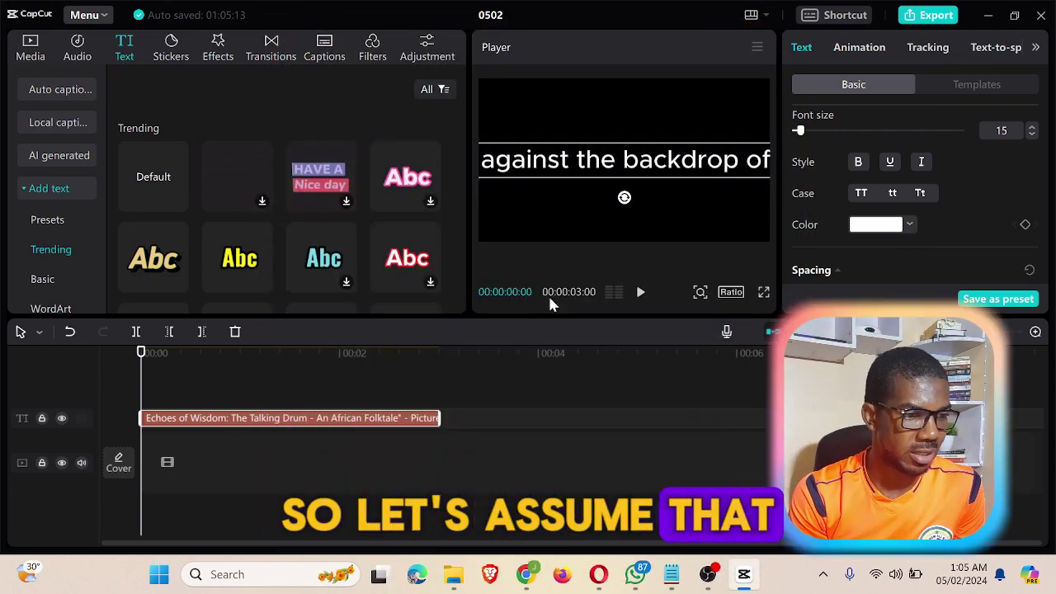
{"action": "scroll", "coordinate": [799, 197], "scroll_direction": "up", "scroll_amount": 3}
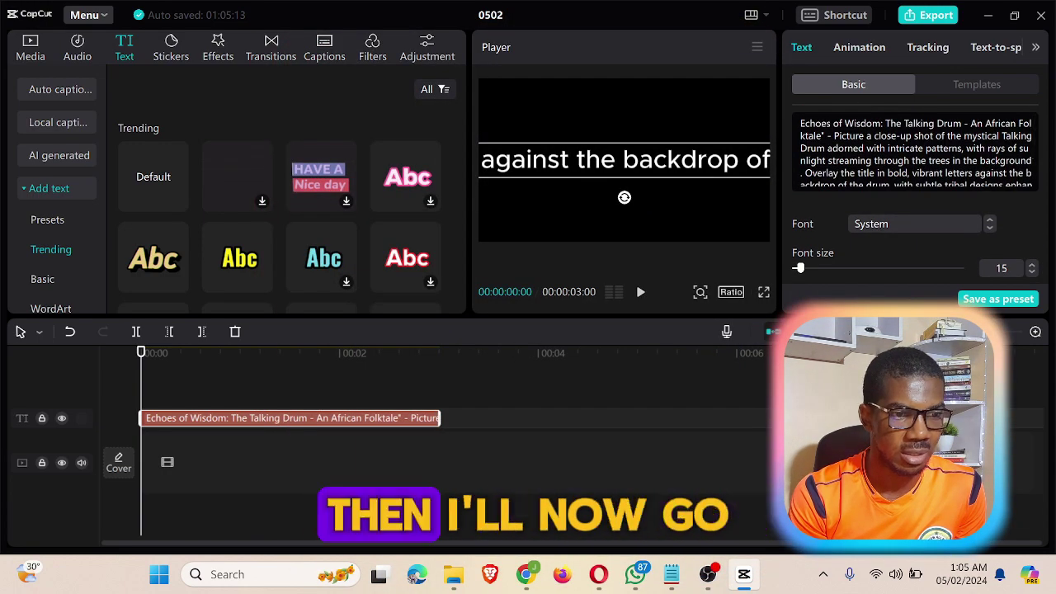
{"action": "scroll", "coordinate": [916, 152], "scroll_direction": "down", "scroll_amount": 3}
{"action": "scroll", "coordinate": [916, 153], "scroll_direction": "up", "scroll_amount": 3}
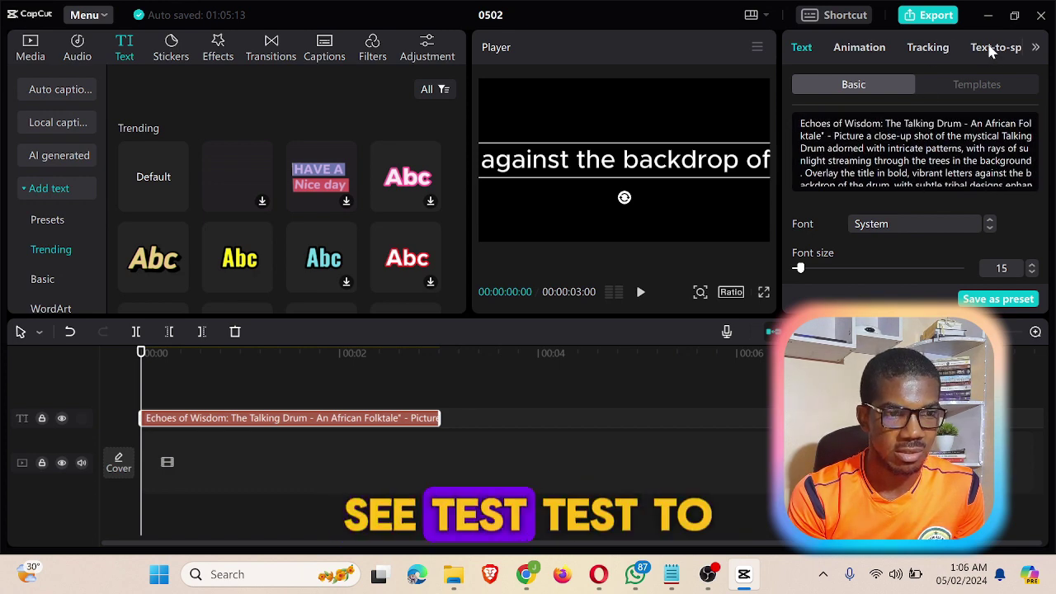
- Browse the Text-to-speech voice grid for the text clip
{"action": "left_click", "coordinate": [993, 49]}
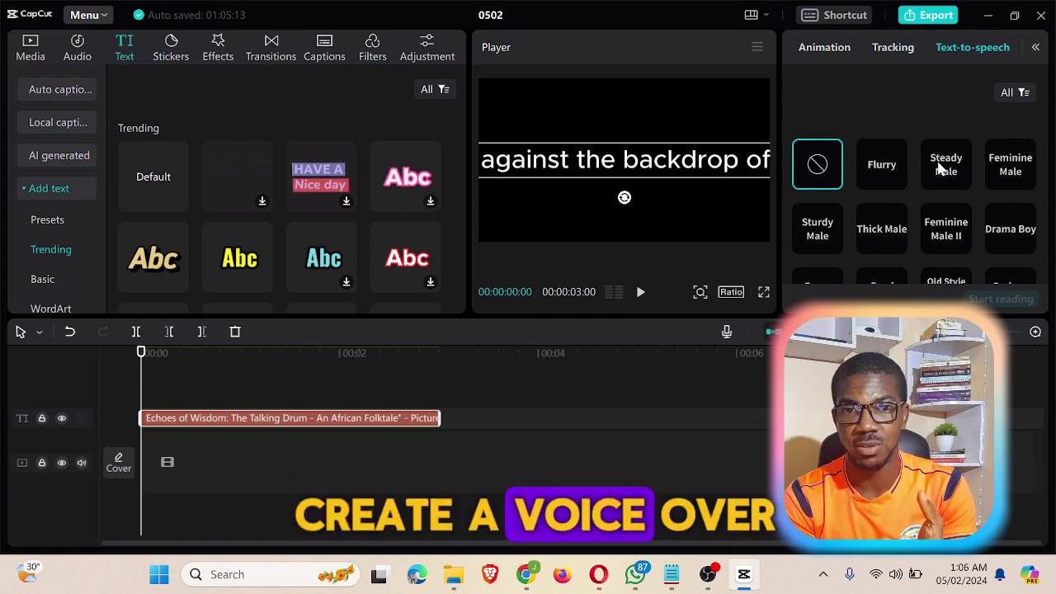
{"action": "scroll", "coordinate": [941, 169], "scroll_direction": "down", "scroll_amount": 1}
{"action": "scroll", "coordinate": [932, 183], "scroll_direction": "down", "scroll_amount": 2}
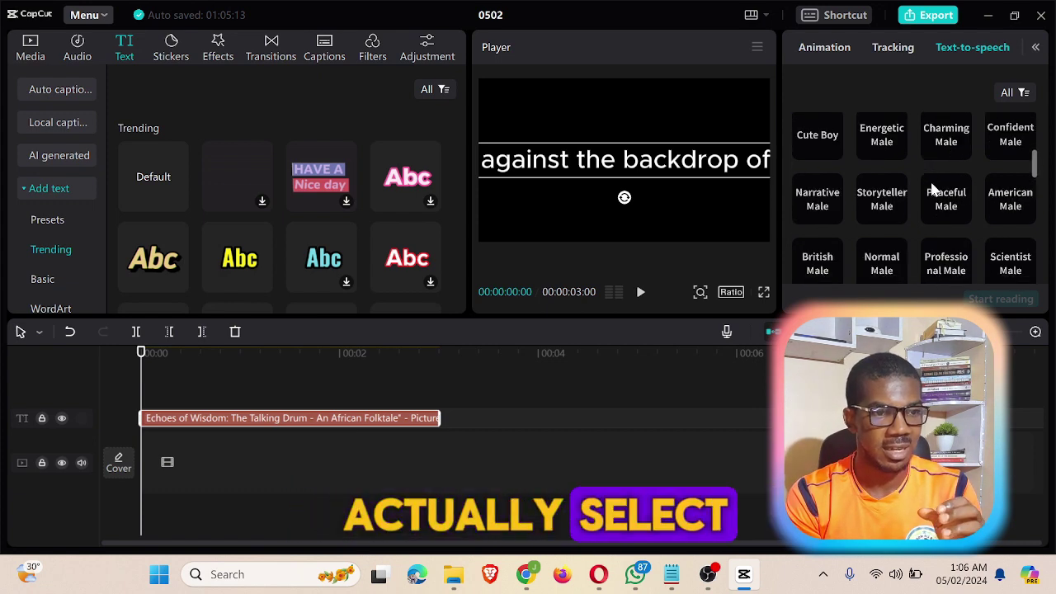
{"action": "scroll", "coordinate": [930, 201], "scroll_direction": "down", "scroll_amount": 1}
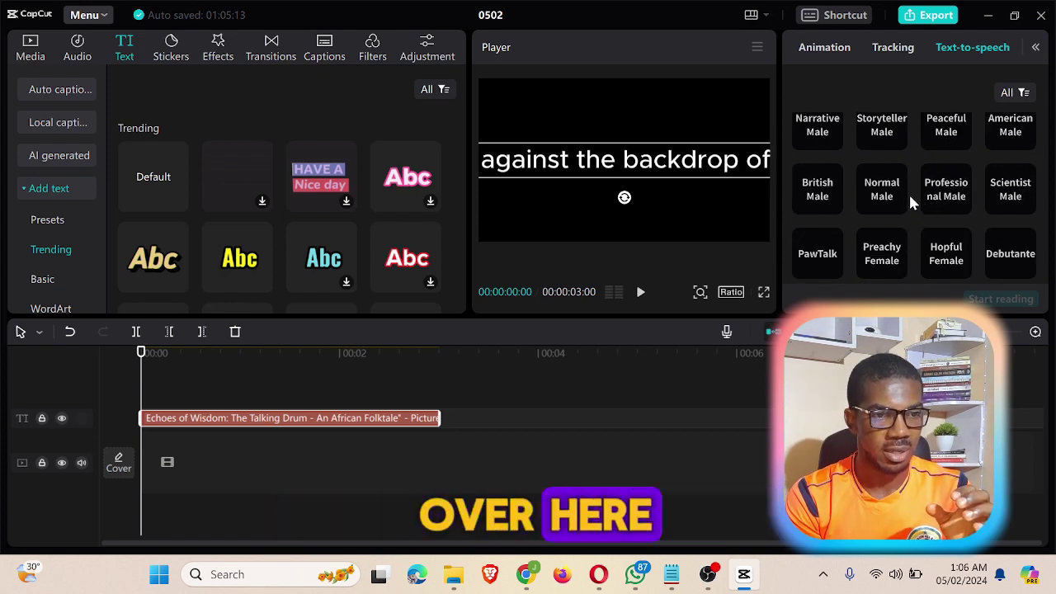
{"action": "scroll", "coordinate": [936, 192], "scroll_direction": "down", "scroll_amount": 1}
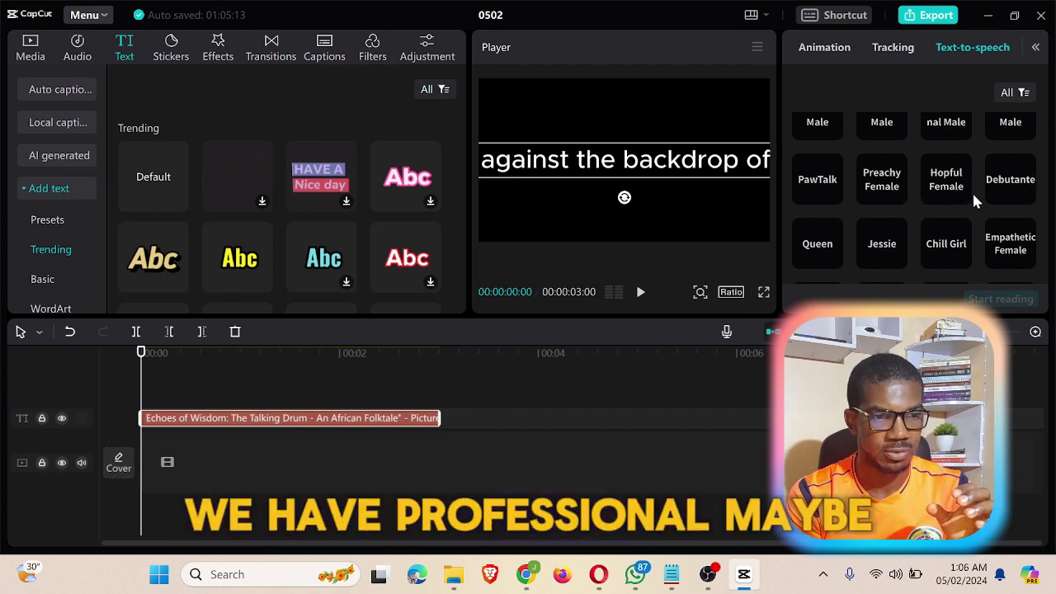
{"action": "scroll", "coordinate": [866, 193], "scroll_direction": "down", "scroll_amount": 1}
{"action": "scroll", "coordinate": [902, 212], "scroll_direction": "down", "scroll_amount": 2}
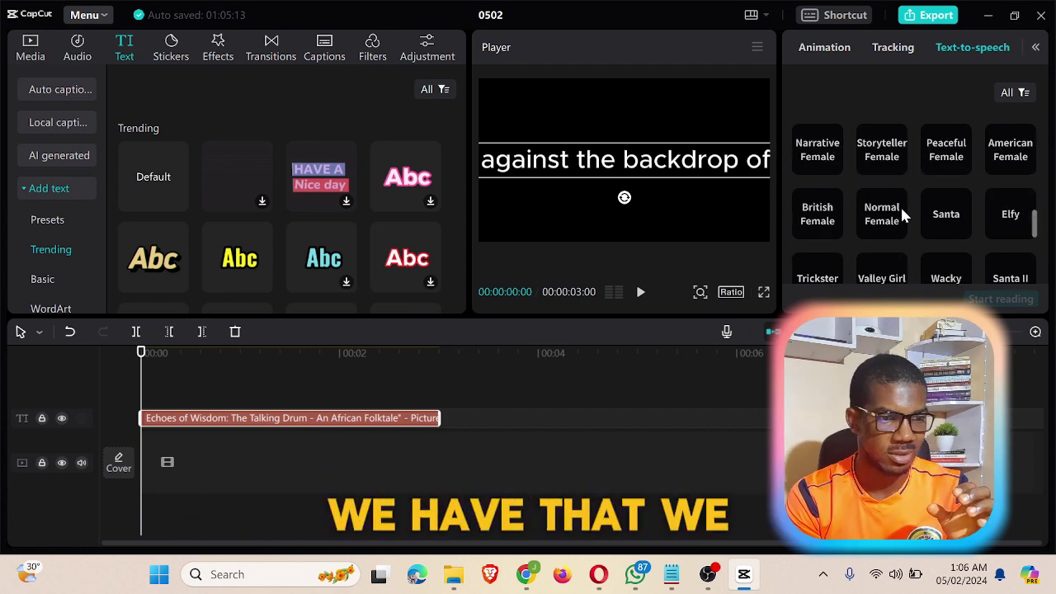
{"action": "scroll", "coordinate": [900, 203], "scroll_direction": "down", "scroll_amount": 3}
{"action": "scroll", "coordinate": [897, 200], "scroll_direction": "up", "scroll_amount": 1}
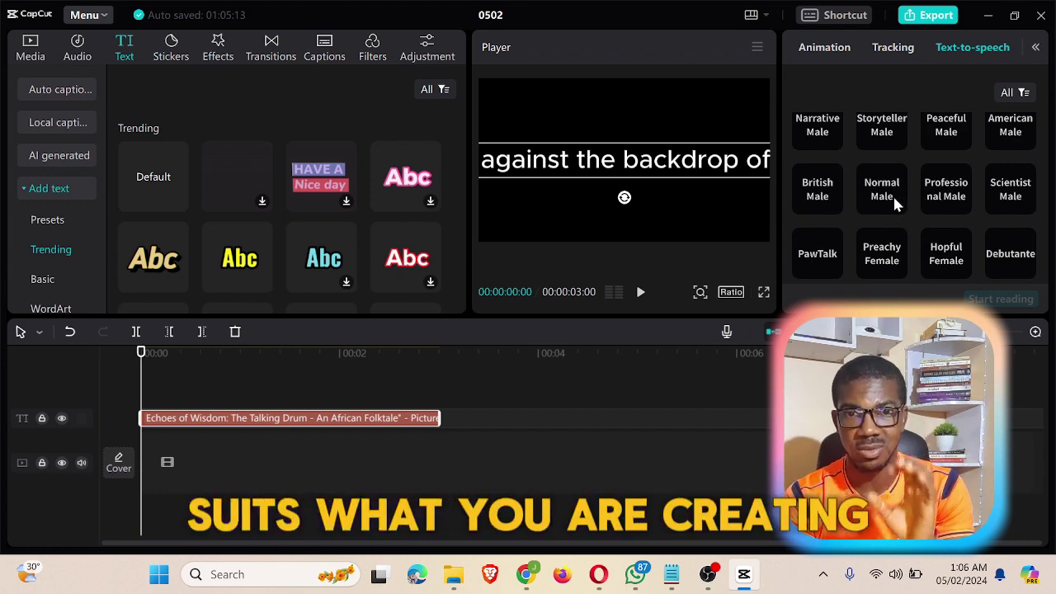
{"action": "scroll", "coordinate": [892, 194], "scroll_direction": "up", "scroll_amount": 3}
{"action": "scroll", "coordinate": [896, 202], "scroll_direction": "up", "scroll_amount": 1}
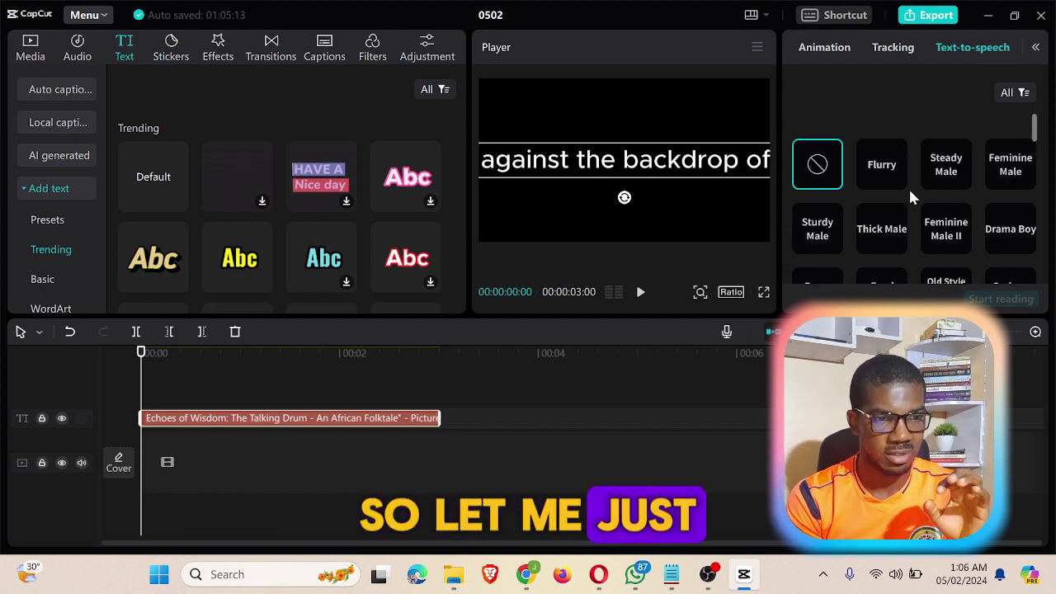
- Pick the Steady Male voice
{"action": "left_click", "coordinate": [951, 169]}
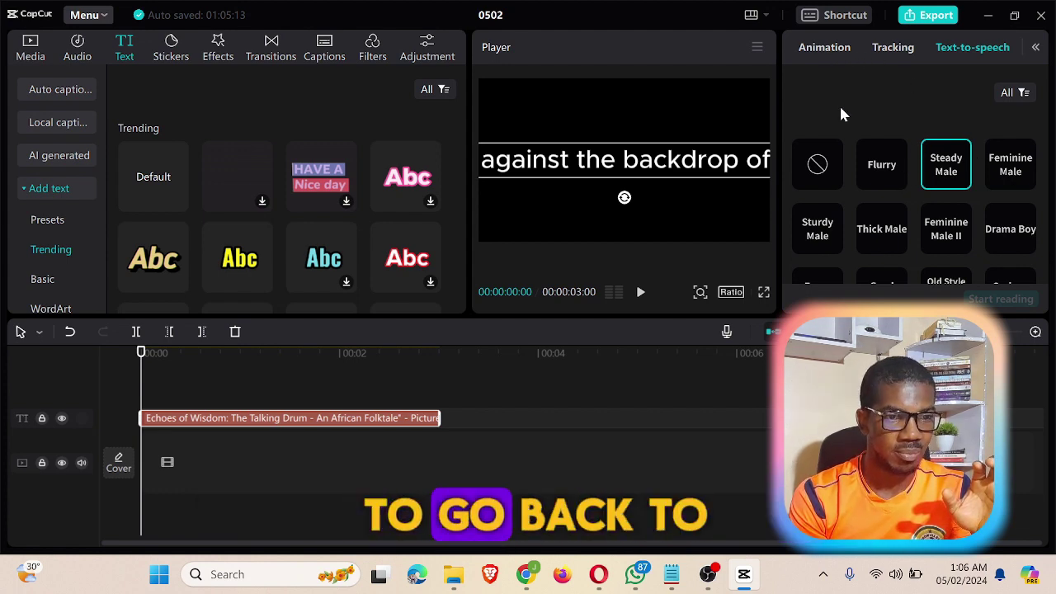
{"action": "scroll", "coordinate": [838, 113], "scroll_direction": "down", "scroll_amount": 3}
{"action": "scroll", "coordinate": [828, 52], "scroll_direction": "up", "scroll_amount": 2}
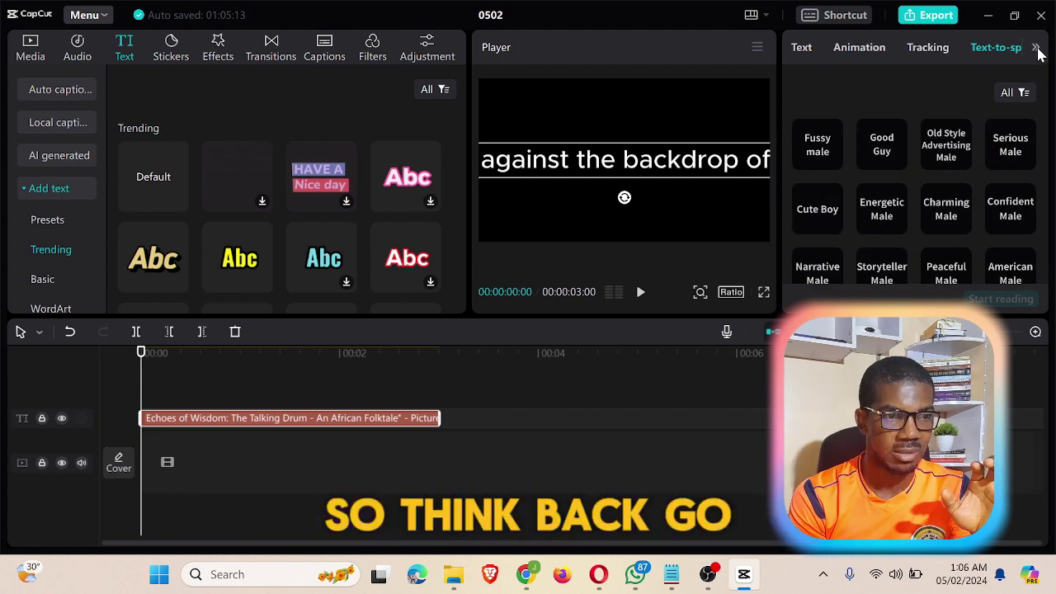
- Delete all of the pasted prompt text from the clip's Text box
{"action": "left_click", "coordinate": [801, 47]}
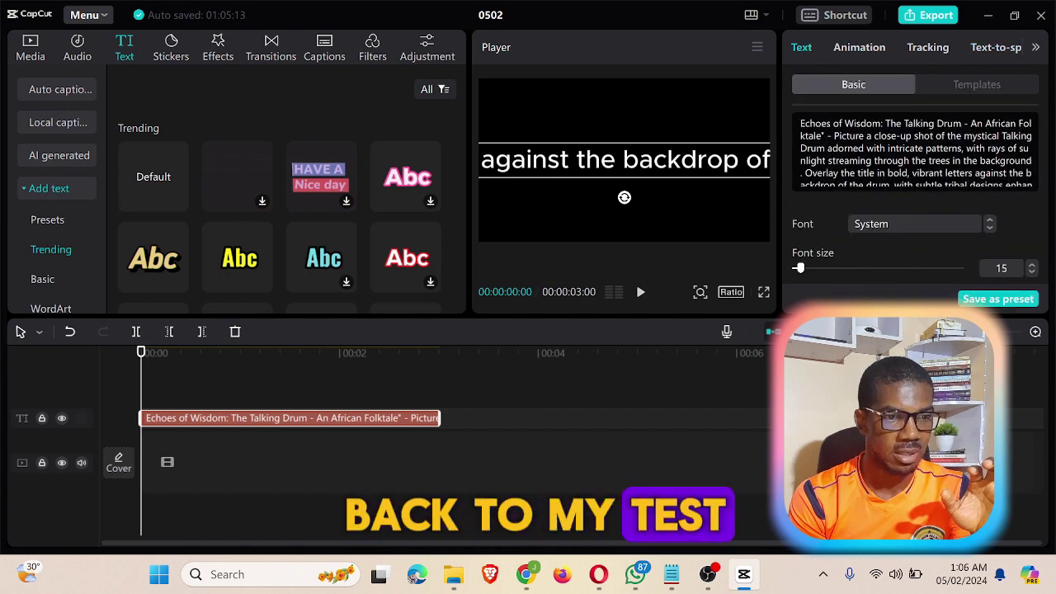
{"action": "scroll", "coordinate": [885, 150], "scroll_direction": "down", "scroll_amount": 2}
{"action": "scroll", "coordinate": [884, 150], "scroll_direction": "up", "scroll_amount": 2}
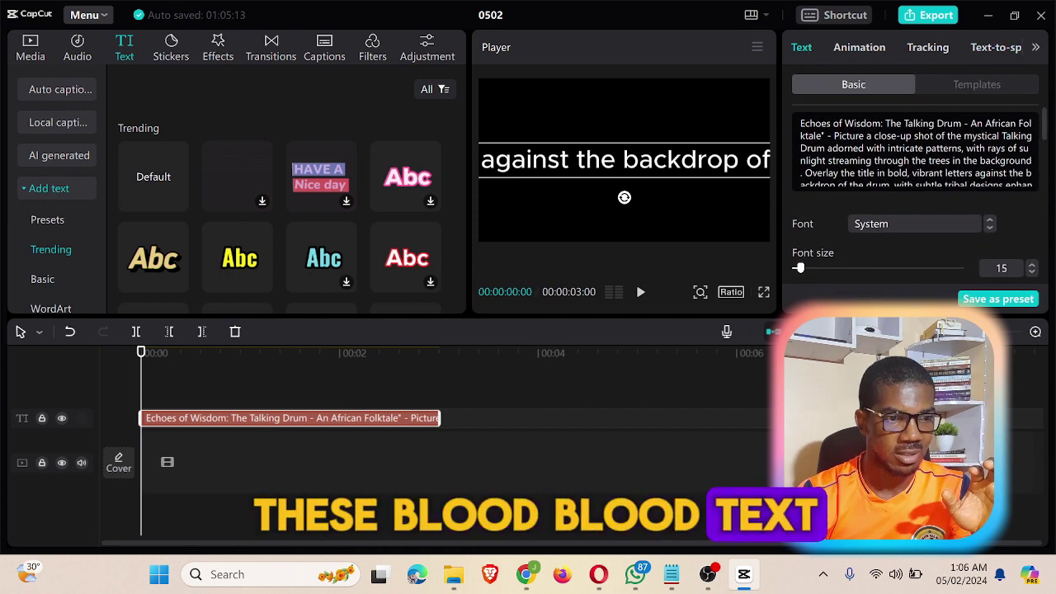
{"action": "left_click_drag", "start_coordinate": [800, 123], "coordinate": [893, 180]}
{"action": "key", "text": "ctrl+a"}
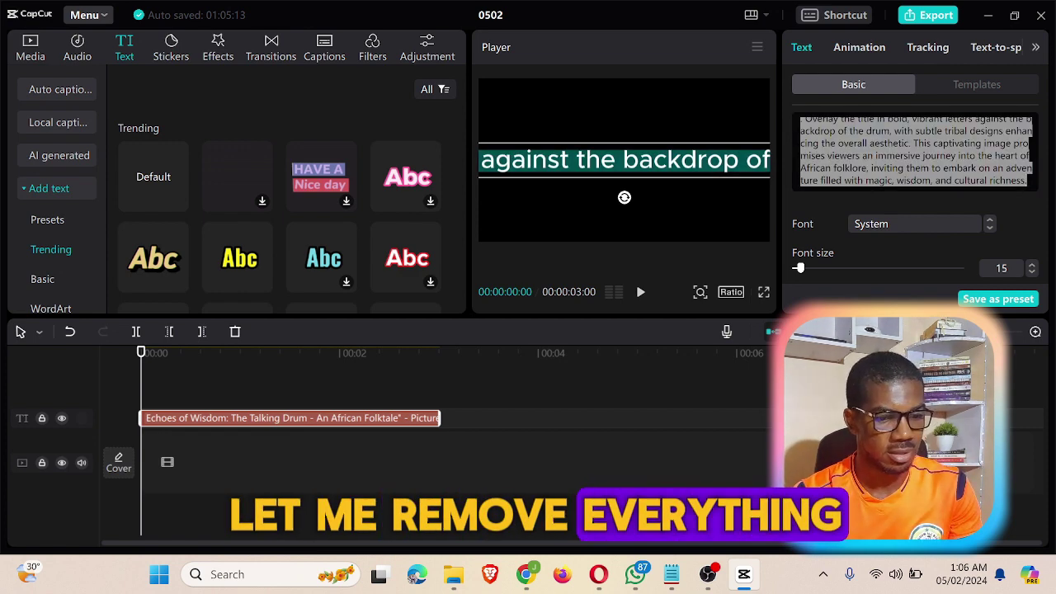
{"action": "key", "text": "BackSpace"}
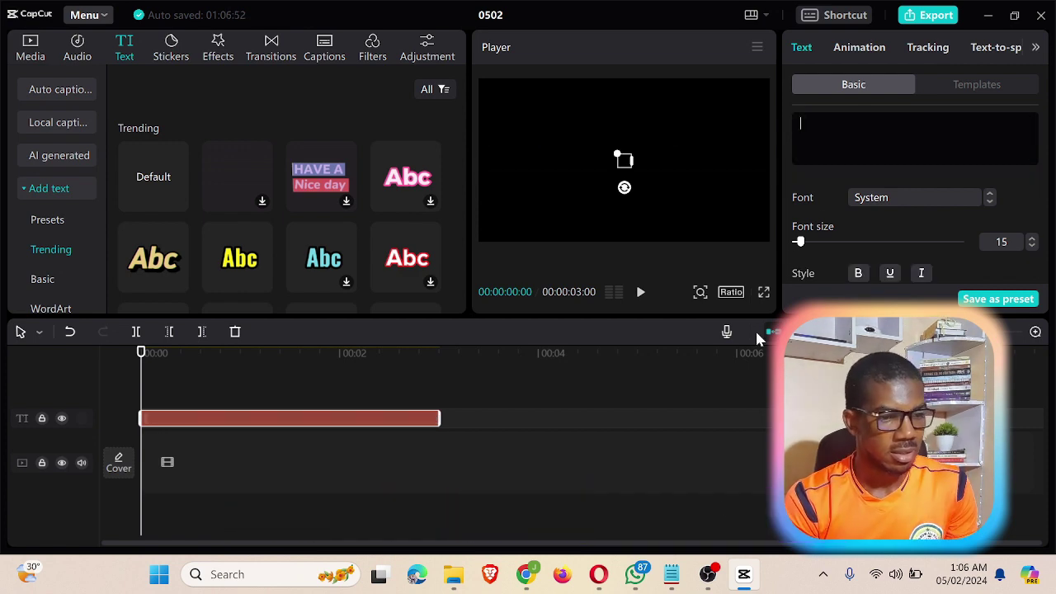
- Glance at the YouTube video ideas notes, then bring up ChatGPT in Chrome
{"action": "left_click", "coordinate": [671, 574]}
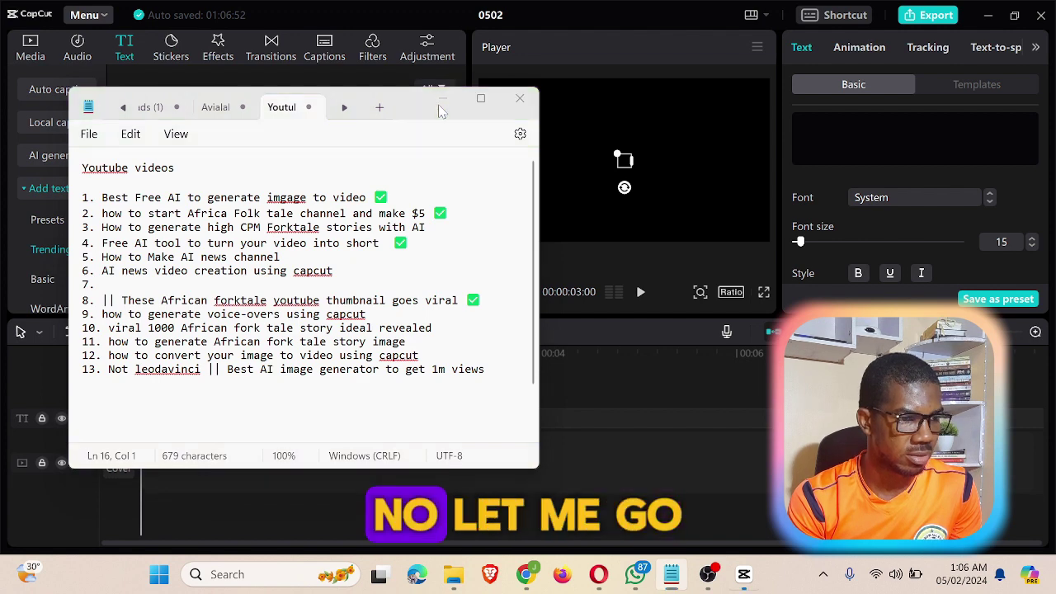
{"action": "left_click", "coordinate": [443, 99]}
{"action": "left_click", "coordinate": [519, 580]}
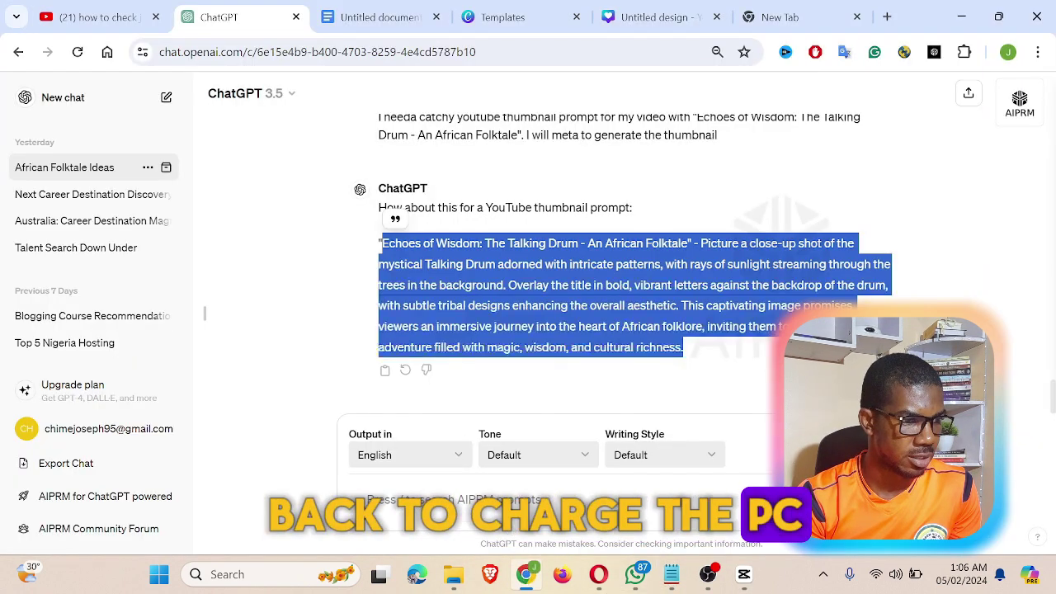
- Select the prompt from 'Echoes of Wisdom' through 'trees in the background.'
{"action": "left_click", "coordinate": [575, 324]}
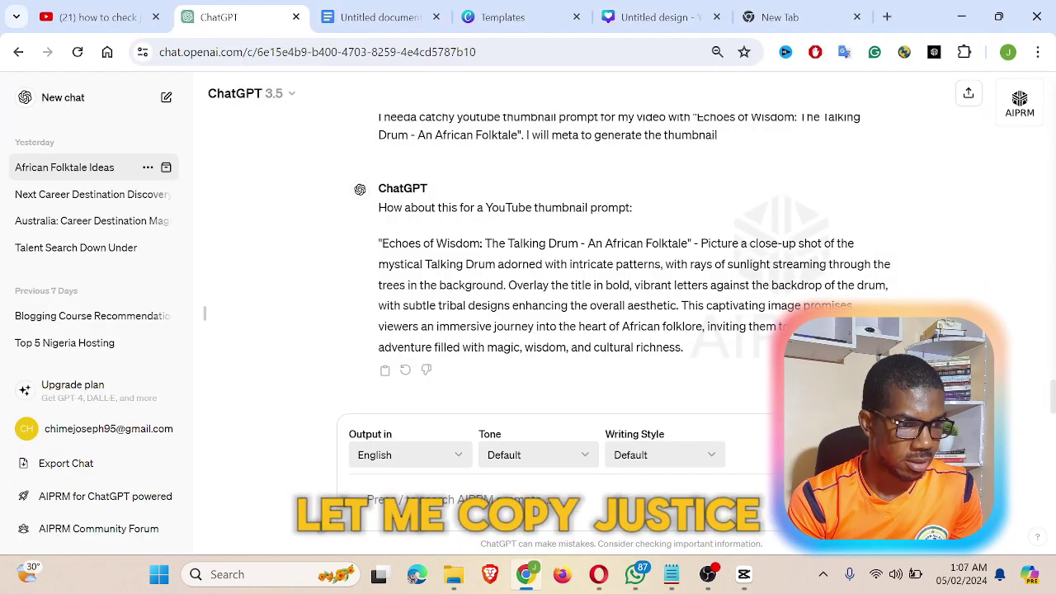
{"action": "left_click_drag", "start_coordinate": [505, 285], "coordinate": [383, 243]}
{"action": "key", "text": "ctrl+c"}
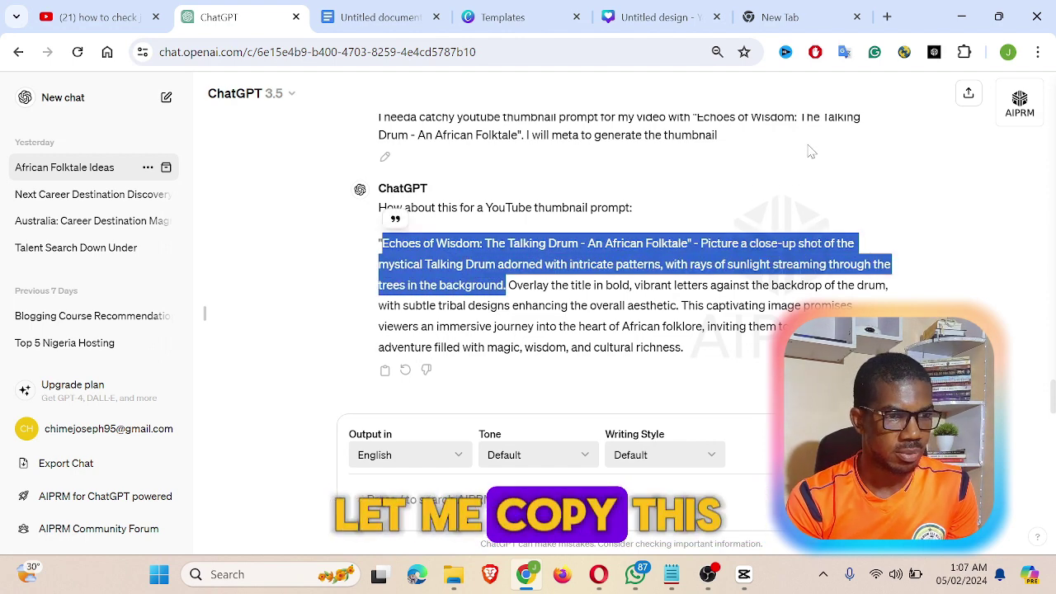
- Paste the shortened prompt into the CapCut text clip and return to the Text-to-speech voices
{"action": "left_click", "coordinate": [744, 574]}
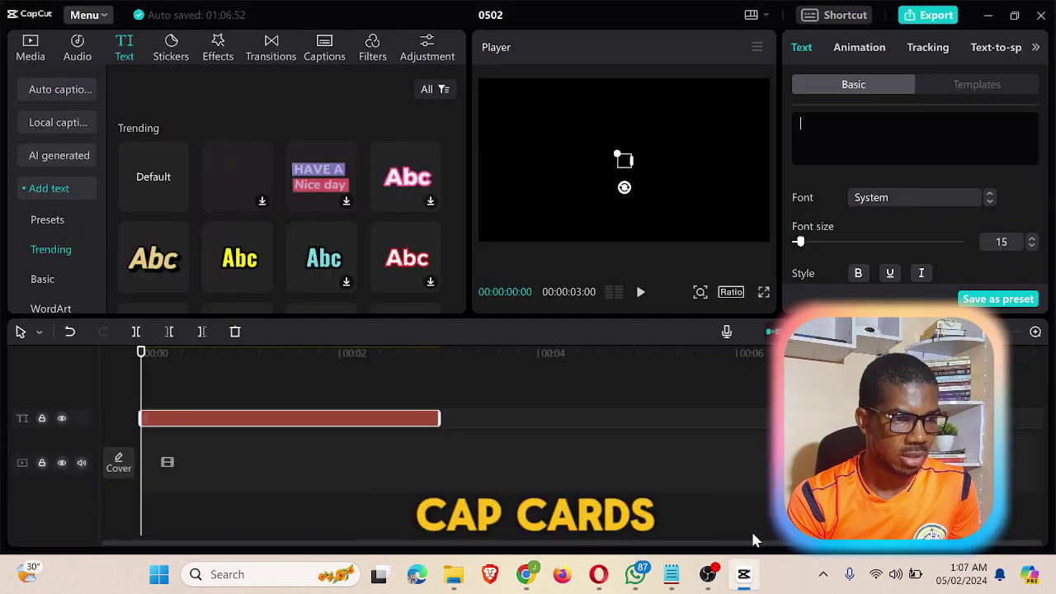
{"action": "key", "text": "ctrl+v"}
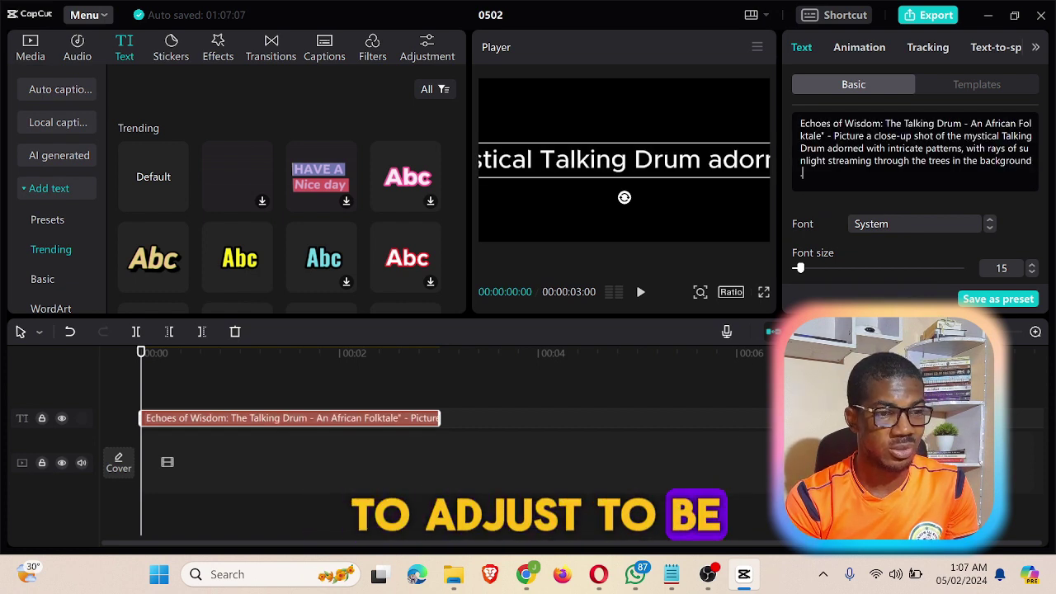
{"action": "left_click", "coordinate": [999, 47]}
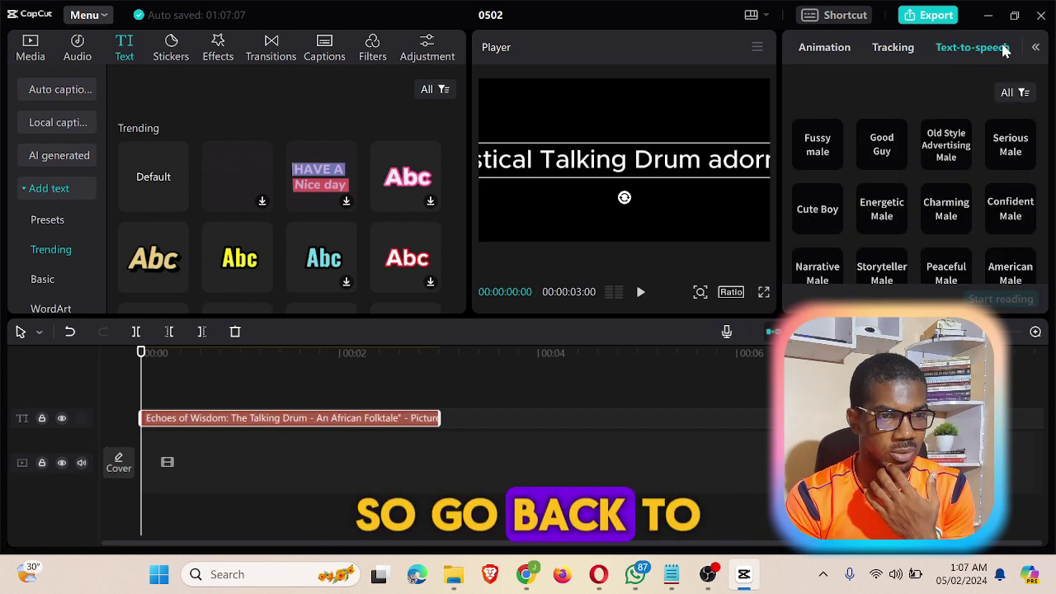
{"action": "scroll", "coordinate": [929, 173], "scroll_direction": "up", "scroll_amount": 3}
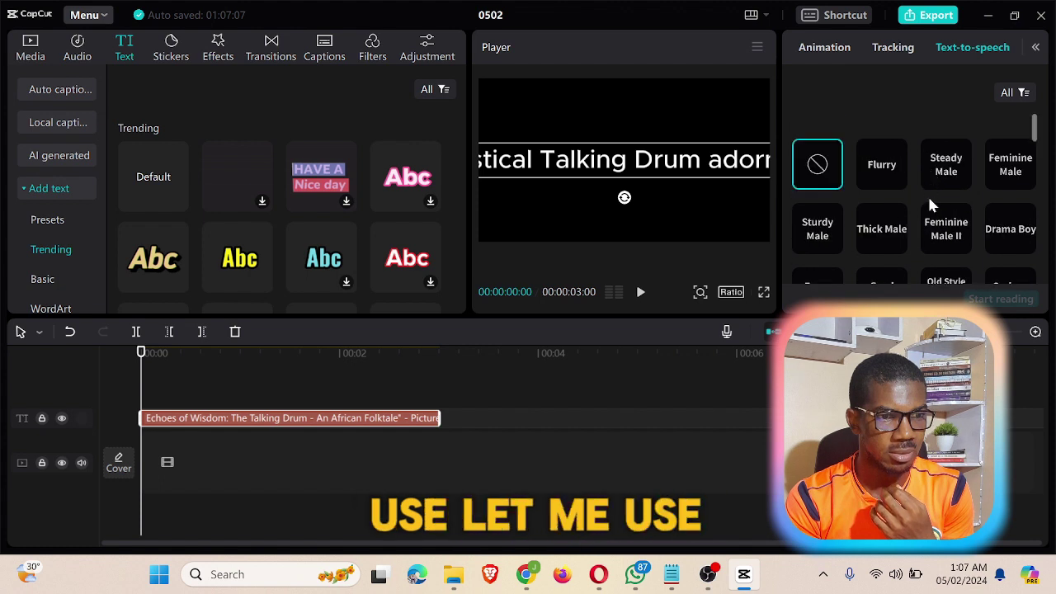